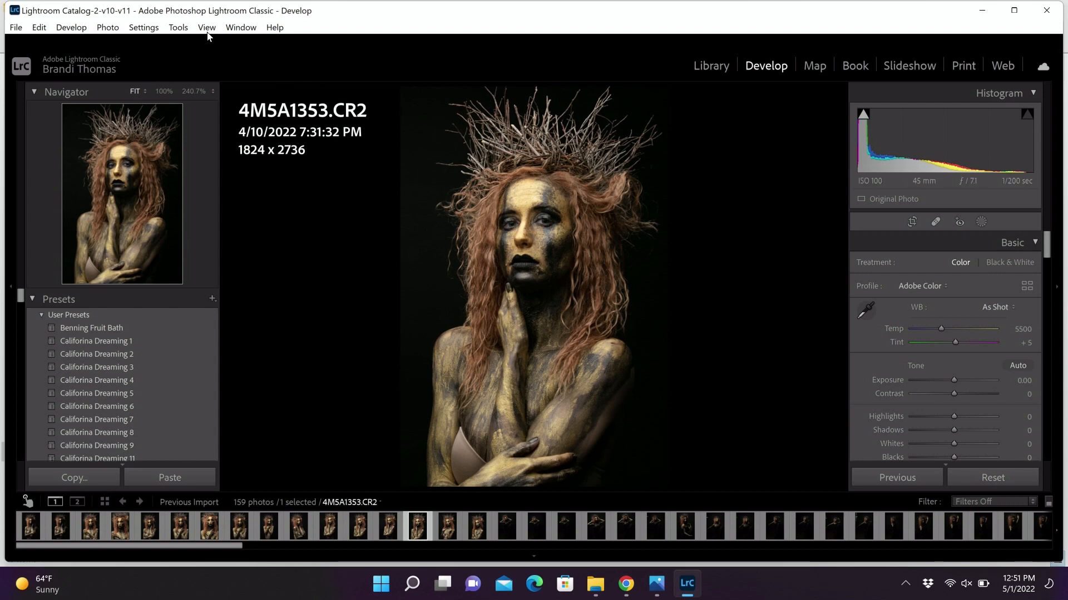
- Reset the crop rotation in Crop & Straighten, apply a slight new straightening angle, and finish the crop
{"action": "left_click", "coordinate": [176, 28]}
{"action": "left_click", "coordinate": [193, 45]}
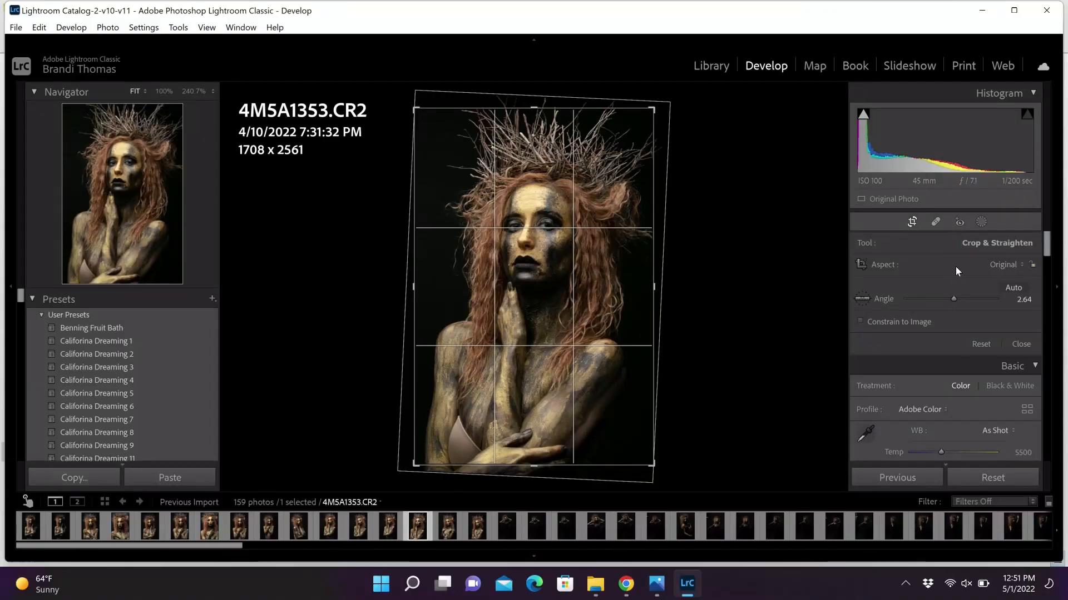
{"action": "left_click", "coordinate": [984, 348]}
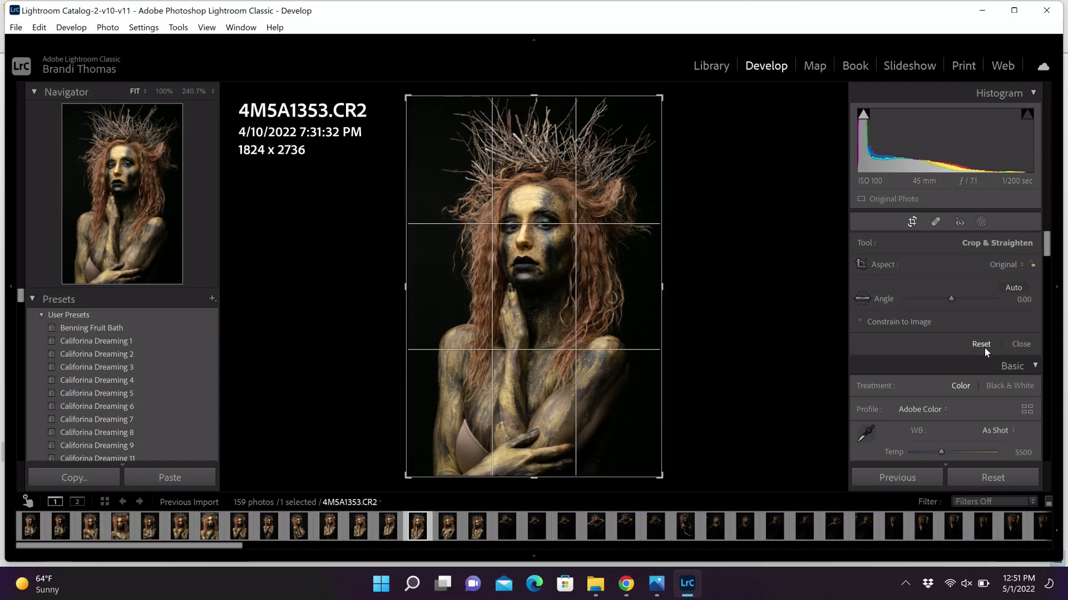
{"action": "left_click", "coordinate": [952, 298]}
{"action": "left_click_drag", "start_coordinate": [951, 298], "coordinate": [952, 298]}
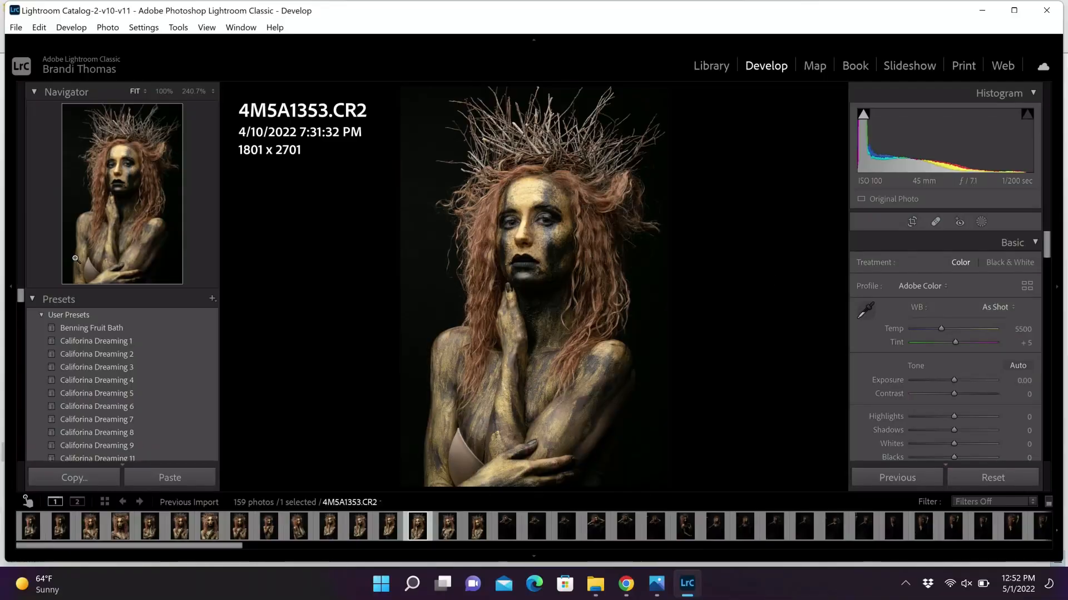
- Apply the "Wbaby Studio/warm" preset to the photo
{"action": "scroll", "coordinate": [18, 337], "scroll_direction": "down", "scroll_amount": 10}
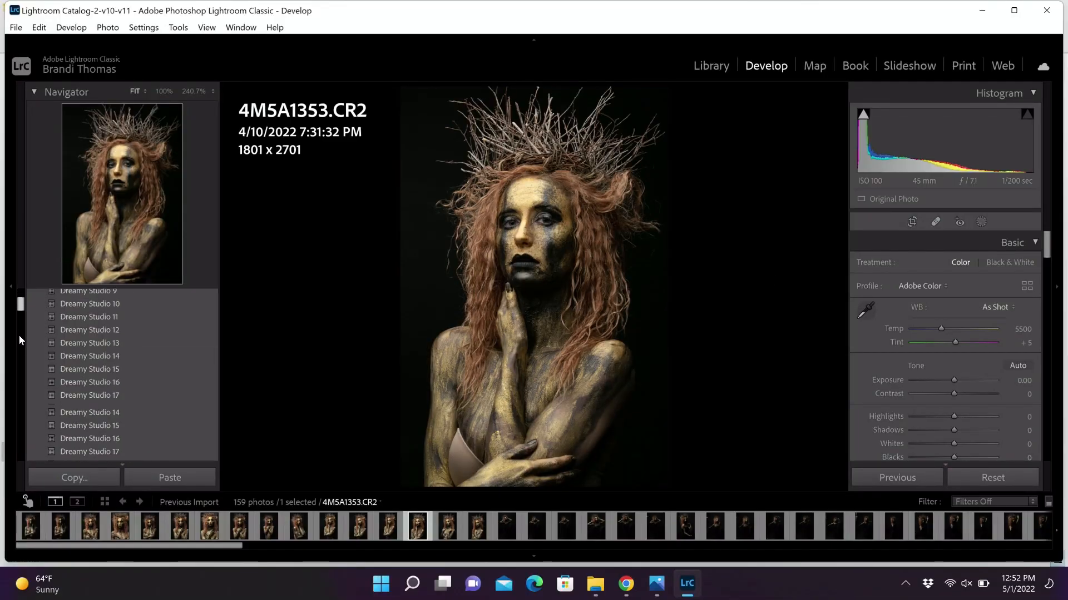
{"action": "scroll", "coordinate": [19, 338], "scroll_direction": "down", "scroll_amount": 10}
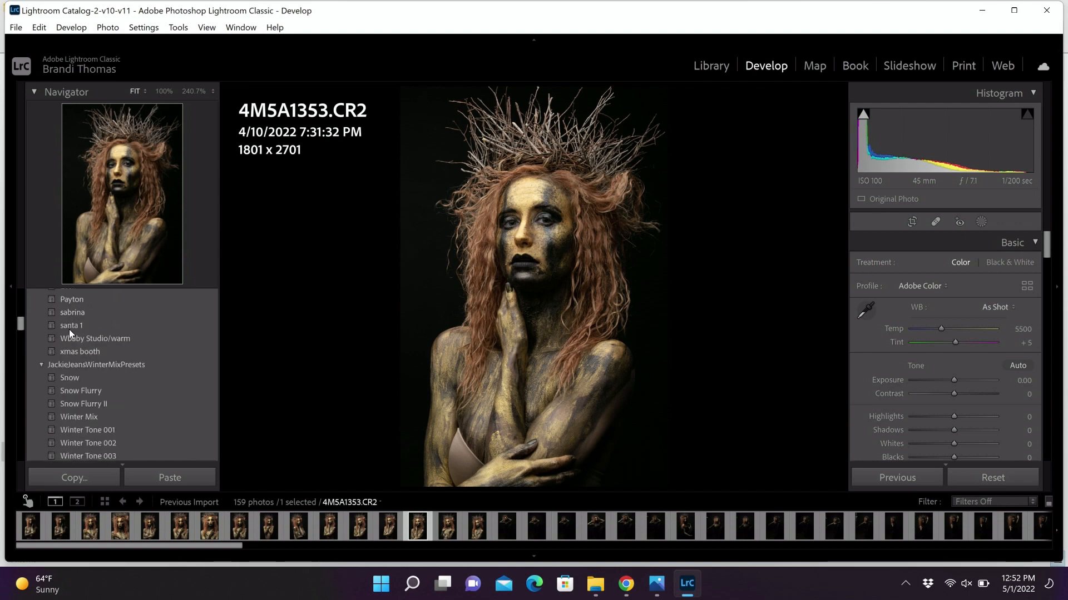
{"action": "left_click", "coordinate": [92, 342]}
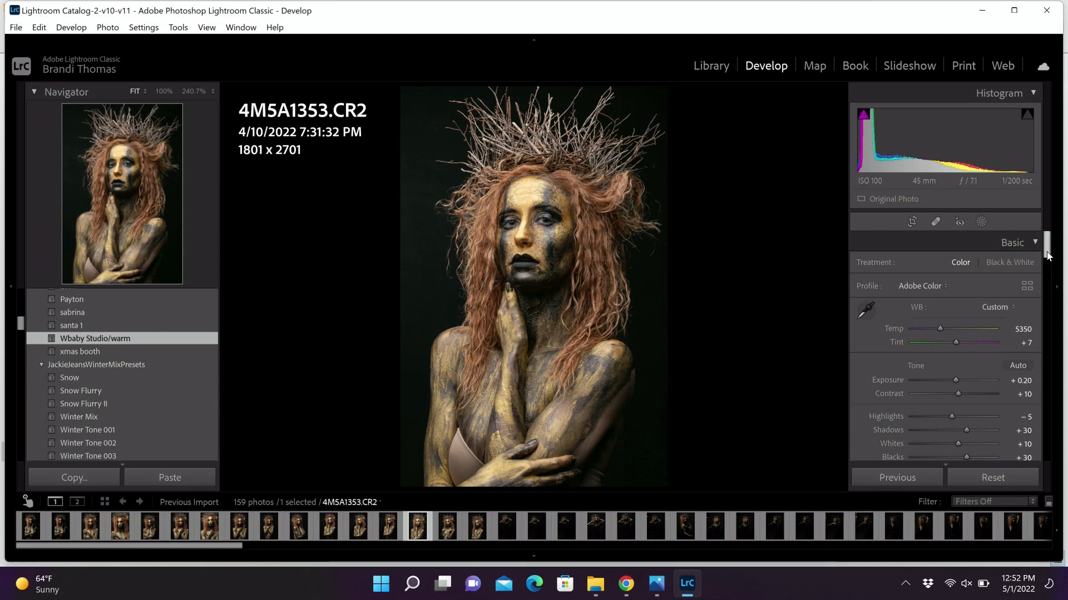
- Reset the Exposure to 0.00 and set the Contrast to +15
{"action": "left_click_drag", "start_coordinate": [1048, 255], "coordinate": [1048, 265]}
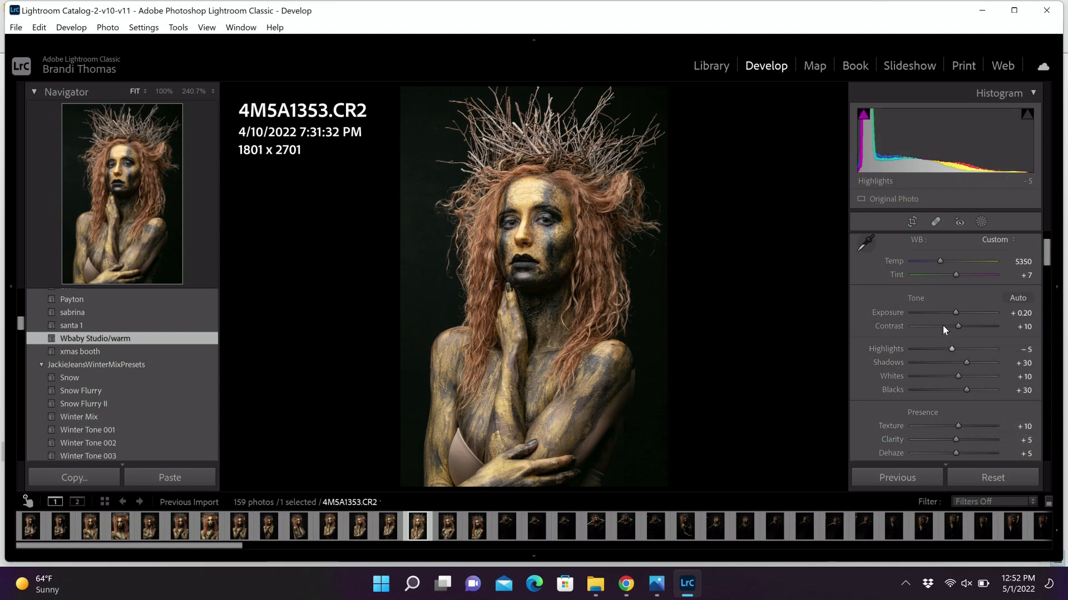
{"action": "double_click", "coordinate": [955, 312]}
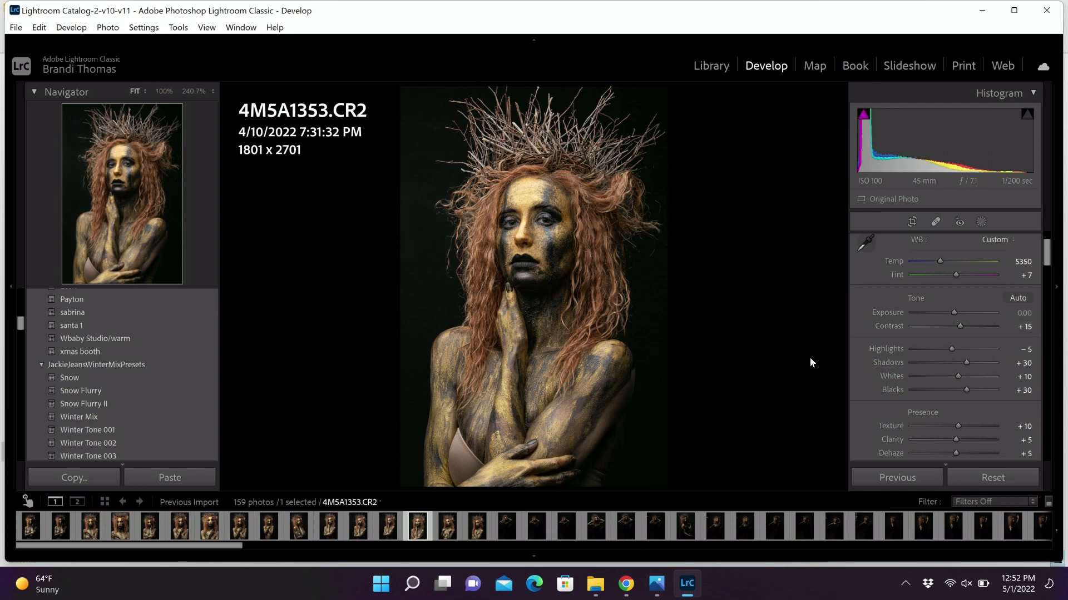
- Lower the photo's Blacks to -10
{"action": "left_click_drag", "start_coordinate": [967, 390], "coordinate": [963, 388]}
{"action": "scroll", "coordinate": [963, 388], "scroll_direction": "down", "scroll_amount": 1}
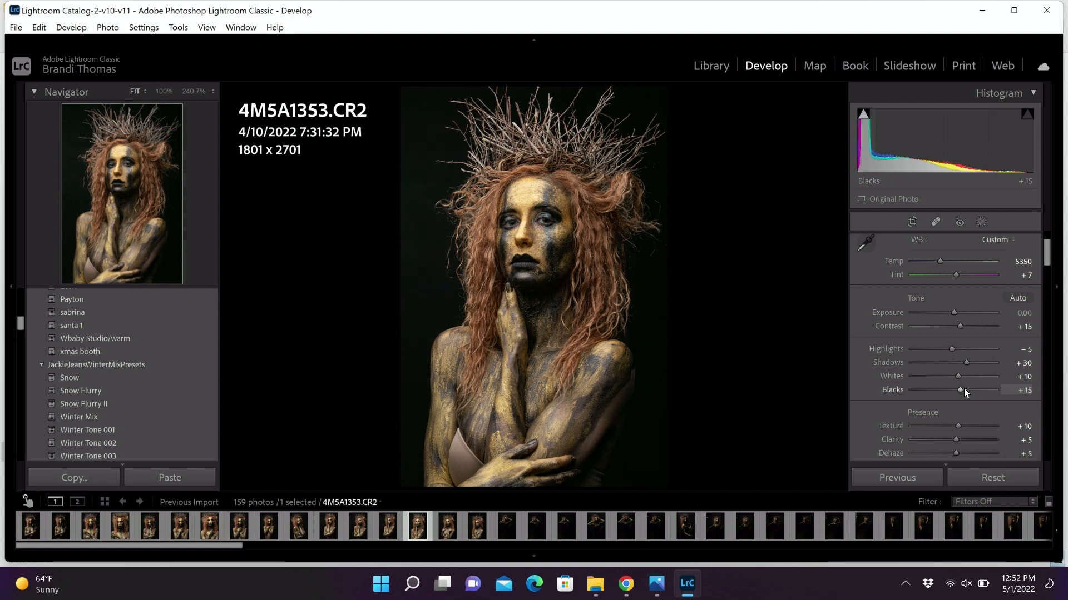
{"action": "scroll", "coordinate": [963, 388], "scroll_direction": "down", "scroll_amount": 2}
{"action": "scroll", "coordinate": [964, 392], "scroll_direction": "down", "scroll_amount": 1}
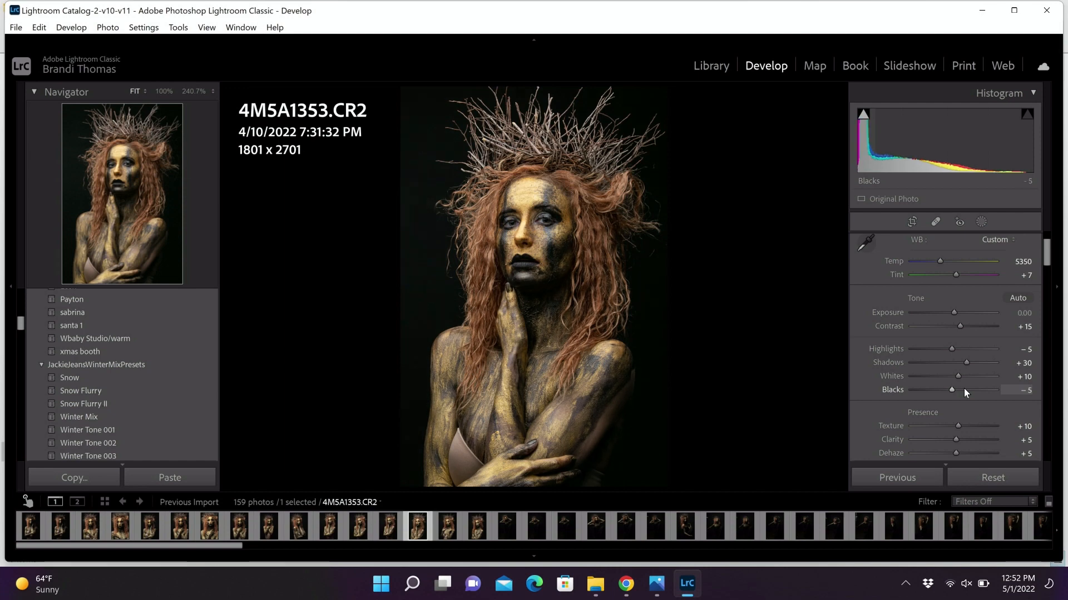
{"action": "scroll", "coordinate": [963, 392], "scroll_direction": "down", "scroll_amount": 1}
{"action": "key", "text": "Down"}
{"action": "key", "text": "Up"}
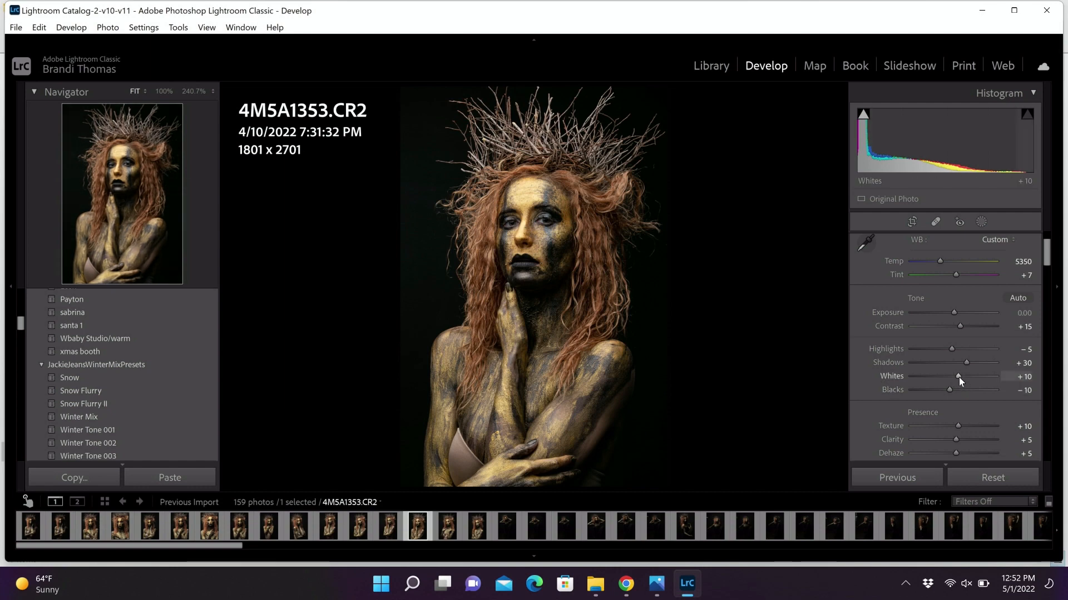
- Set the Whites to -5, the Highlights to -10 and the Shadows to +20
{"action": "scroll", "coordinate": [959, 377], "scroll_direction": "down", "scroll_amount": 1}
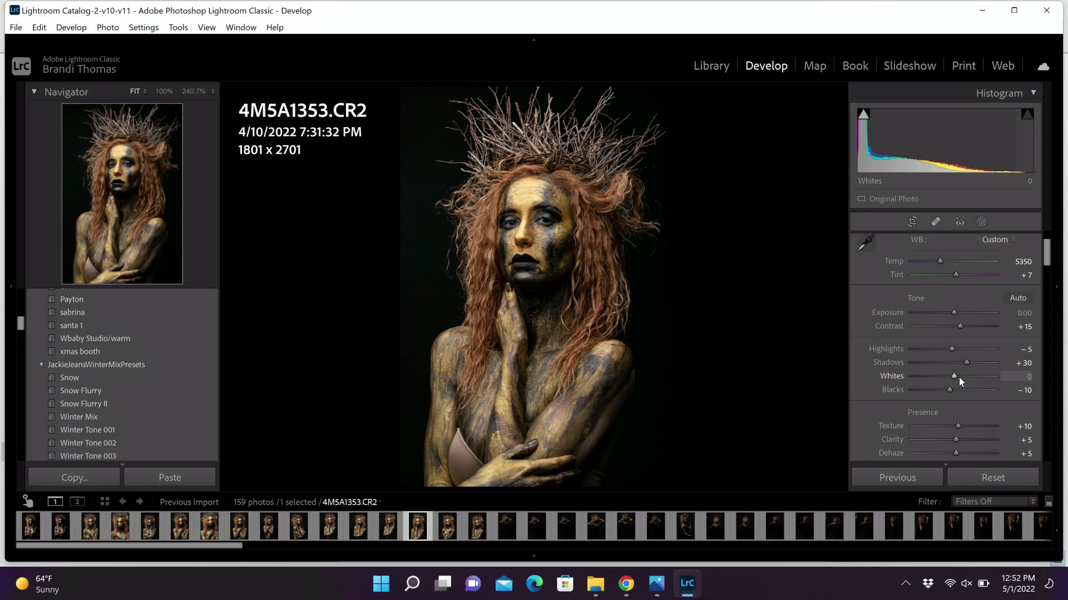
{"action": "scroll", "coordinate": [959, 377], "scroll_direction": "down", "scroll_amount": 1}
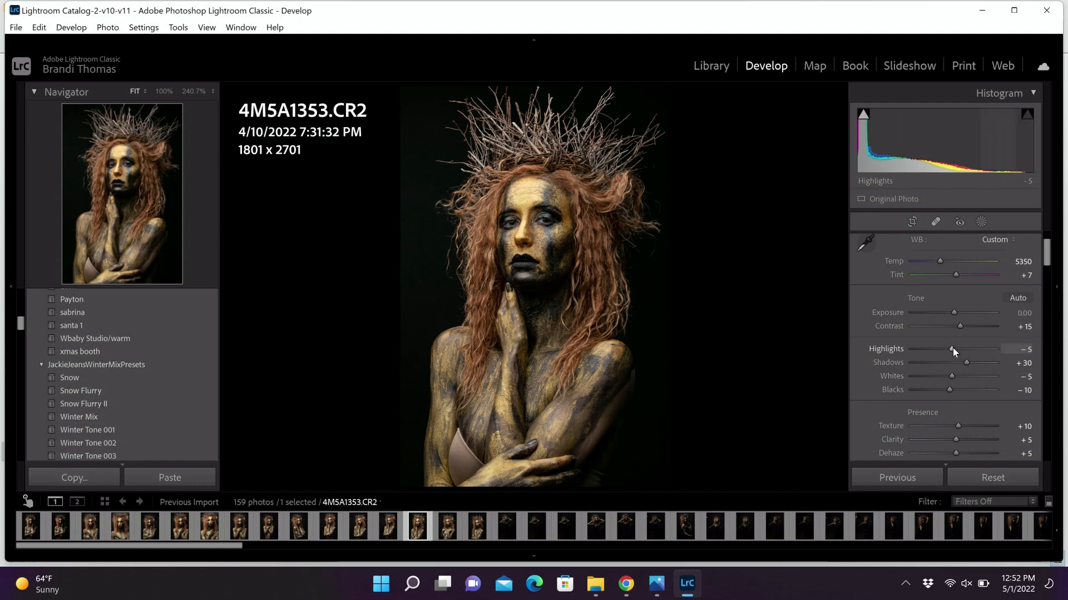
{"action": "scroll", "coordinate": [952, 348], "scroll_direction": "down", "scroll_amount": 1}
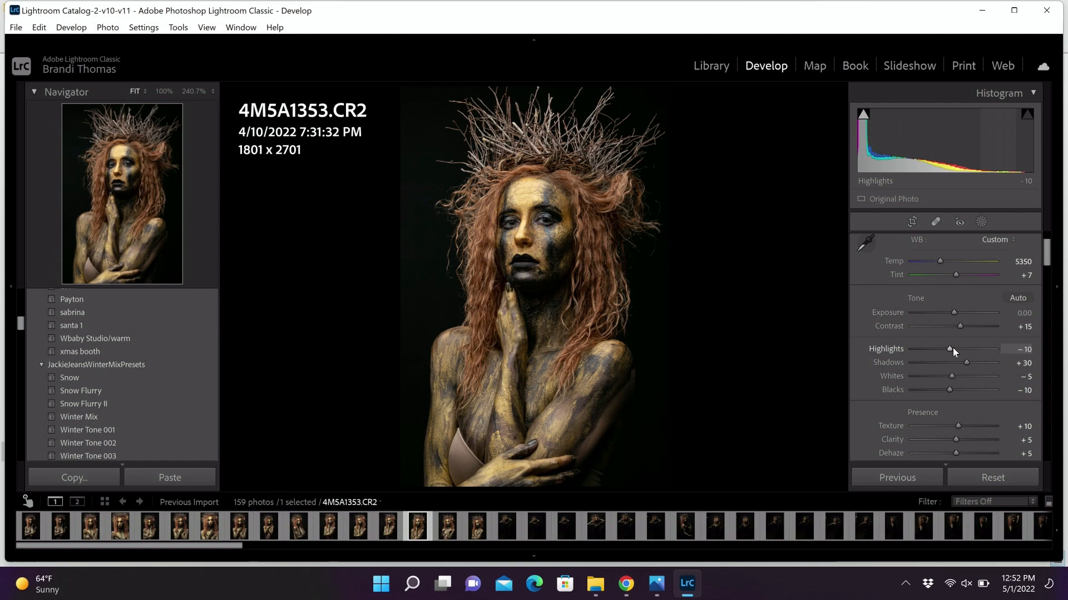
{"action": "scroll", "coordinate": [966, 362], "scroll_direction": "down", "scroll_amount": 2}
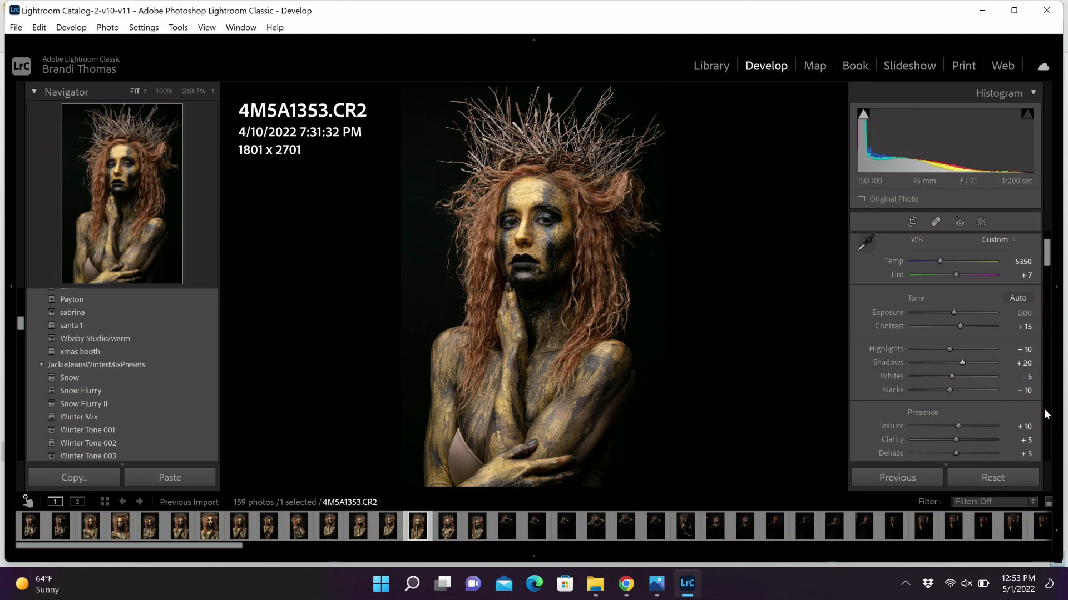
- Set the Magenta hue to -9 in the HSL adjustments
{"action": "scroll", "coordinate": [1046, 415], "scroll_direction": "down", "scroll_amount": 3}
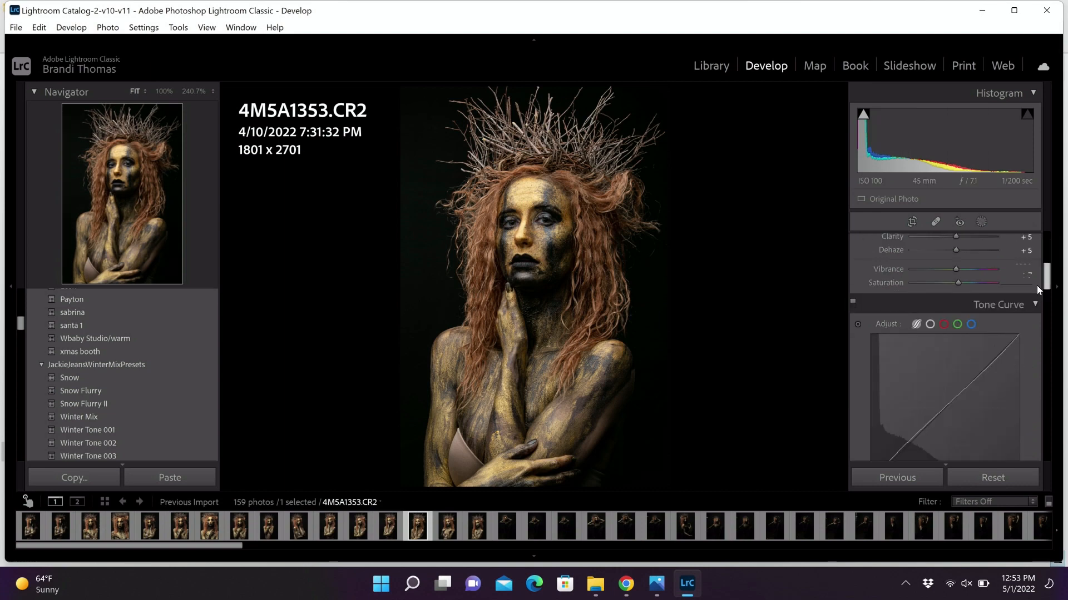
{"action": "scroll", "coordinate": [1012, 312], "scroll_direction": "up", "scroll_amount": 2}
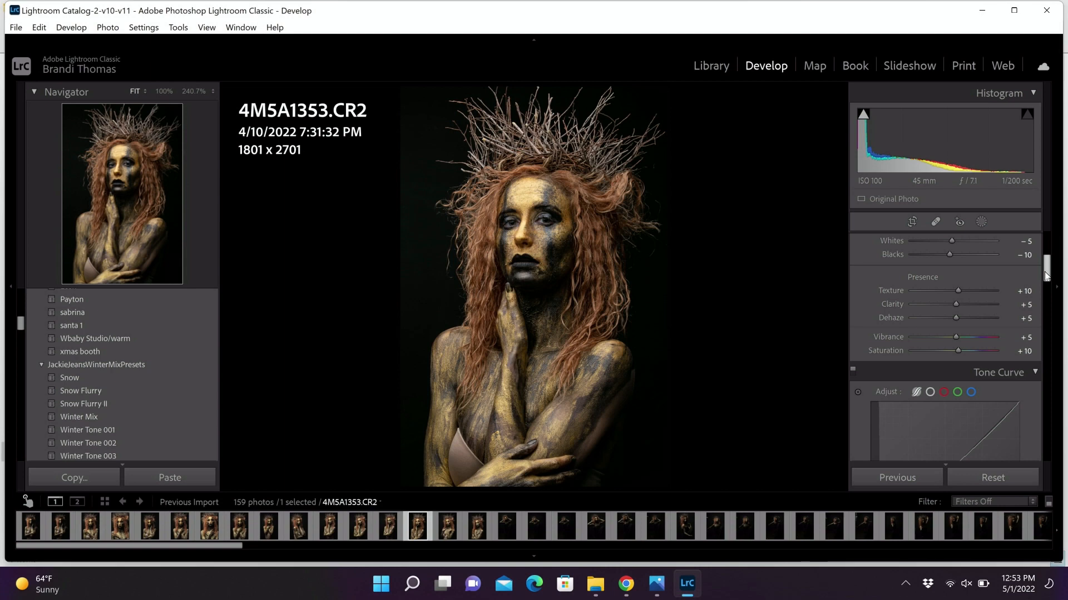
{"action": "scroll", "coordinate": [1046, 275], "scroll_direction": "down", "scroll_amount": 2}
{"action": "scroll", "coordinate": [1045, 275], "scroll_direction": "down", "scroll_amount": 2}
{"action": "scroll", "coordinate": [1045, 276], "scroll_direction": "down", "scroll_amount": 4}
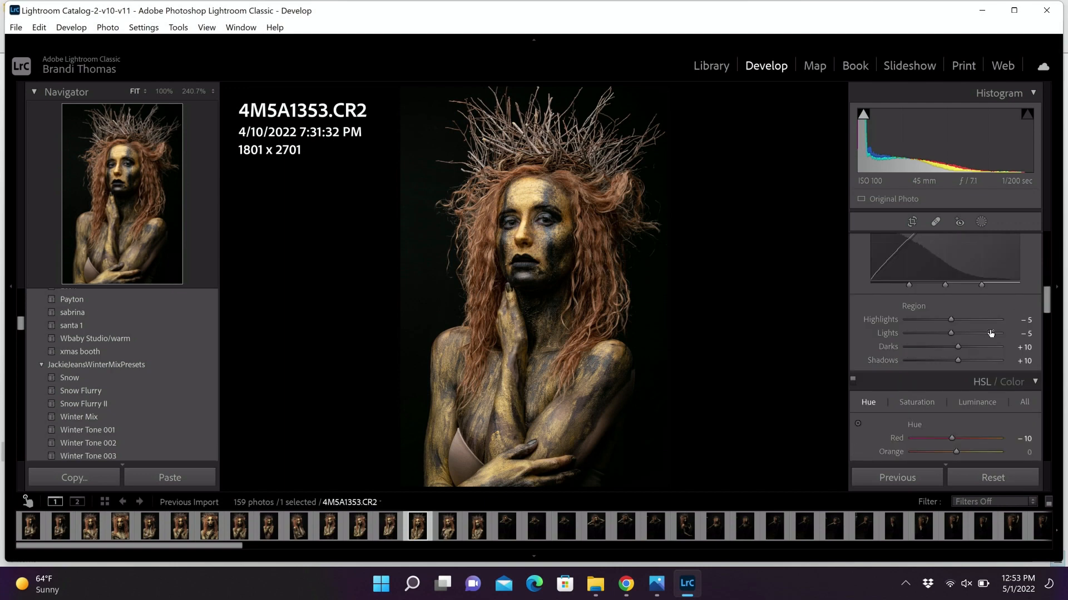
{"action": "scroll", "coordinate": [959, 360], "scroll_direction": "down", "scroll_amount": 1}
{"action": "scroll", "coordinate": [1046, 310], "scroll_direction": "down", "scroll_amount": 2}
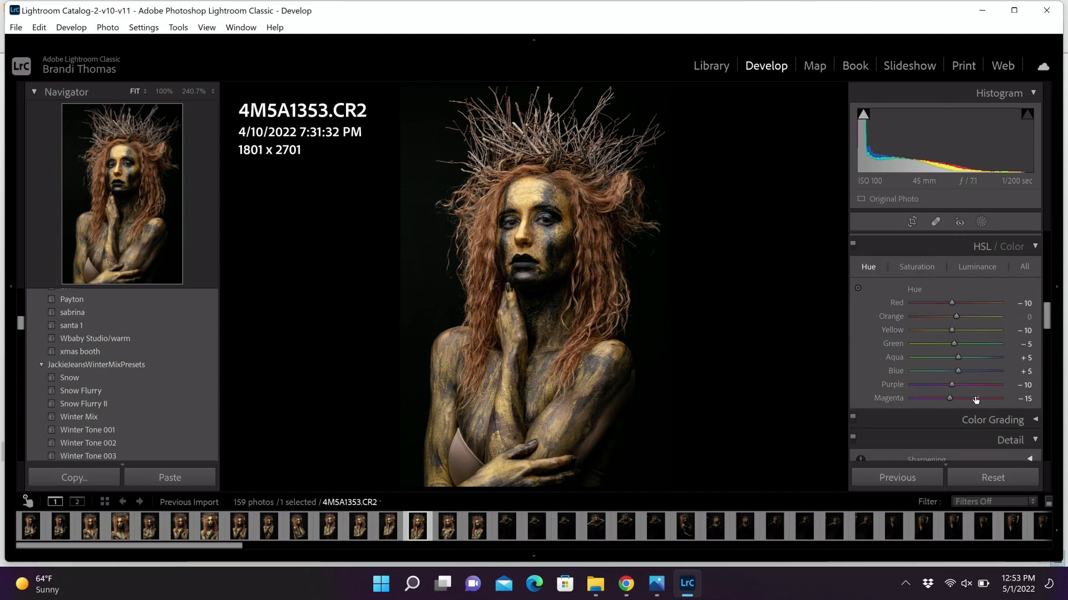
{"action": "scroll", "coordinate": [947, 397], "scroll_direction": "up", "scroll_amount": 1}
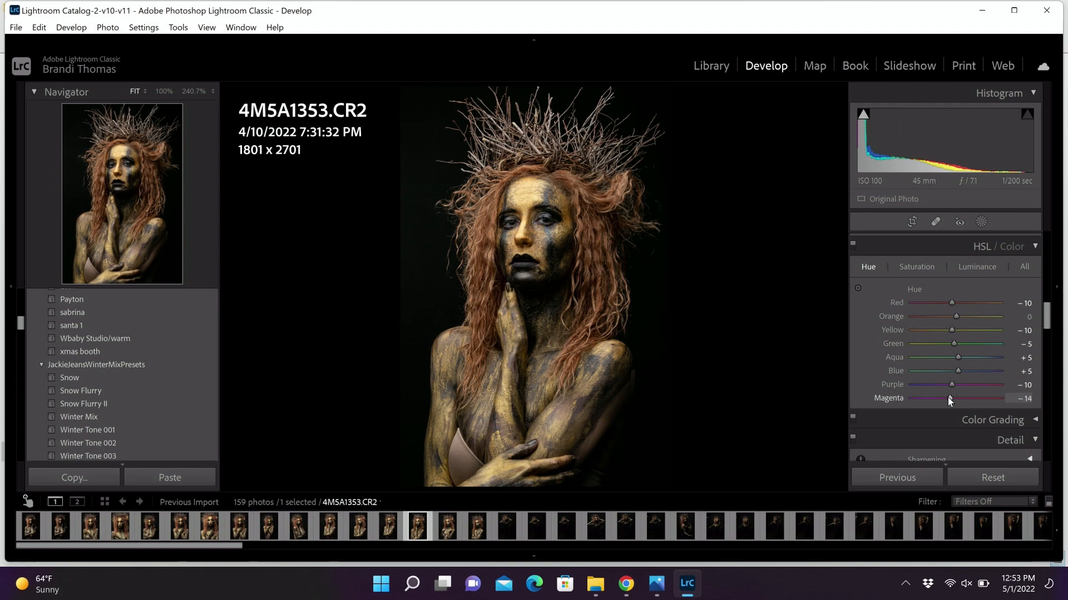
{"action": "scroll", "coordinate": [948, 397], "scroll_direction": "up", "scroll_amount": 5}
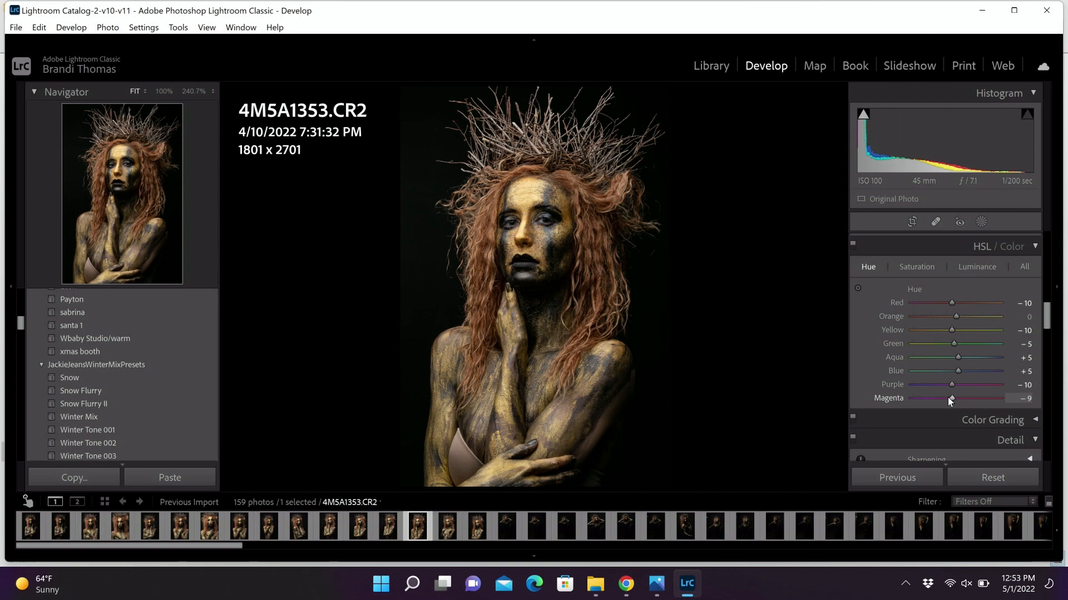
- Try to open the photo for editing in Adobe Photoshop 2022 and dismiss the error message
{"action": "right_click", "coordinate": [568, 244]}
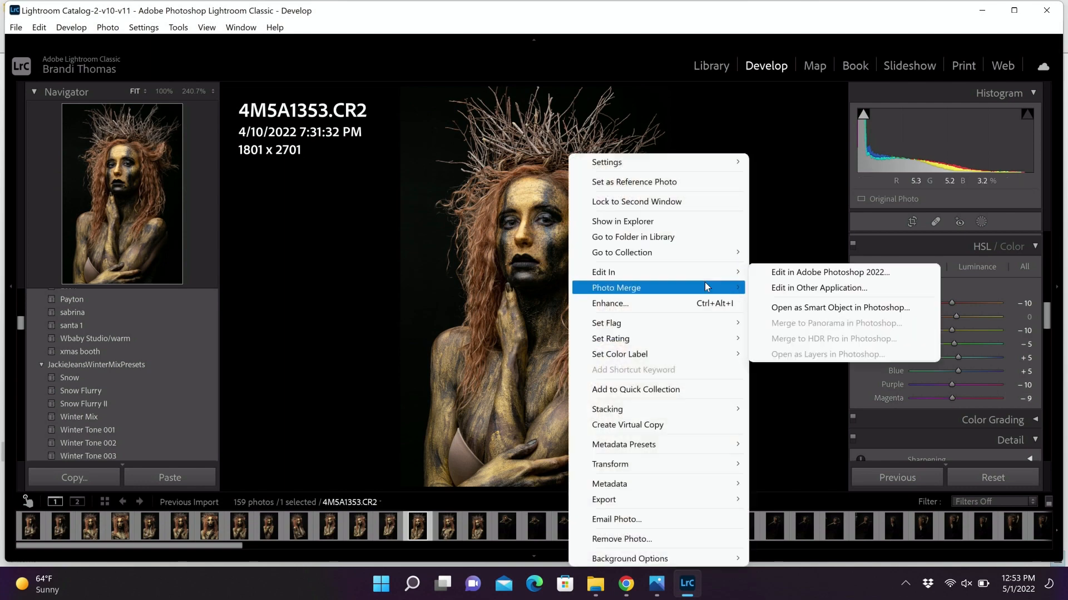
{"action": "left_click", "coordinate": [757, 273]}
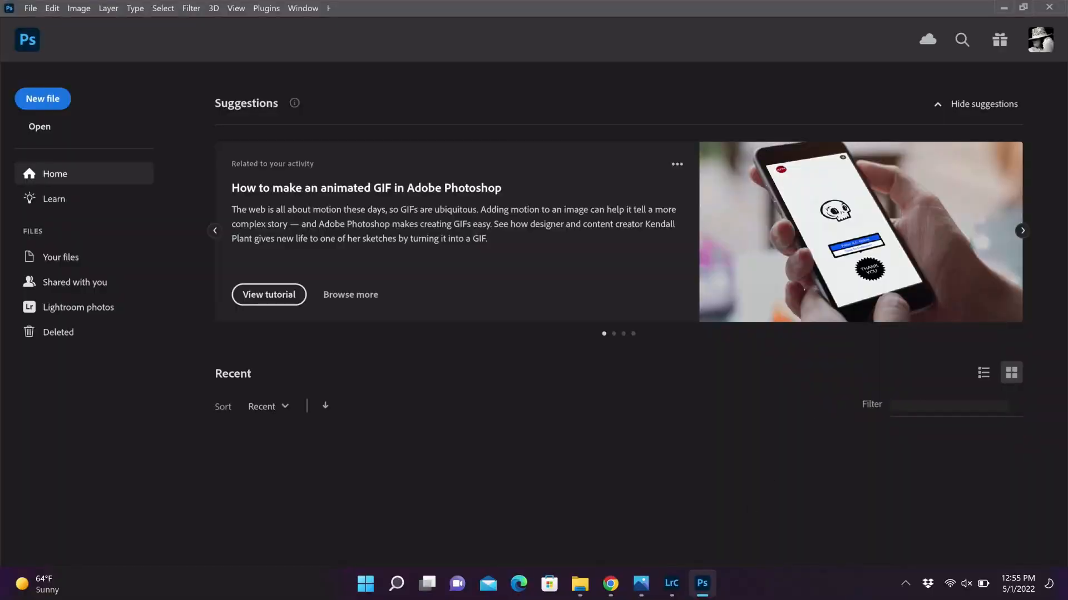
{"action": "left_click", "coordinate": [702, 584]}
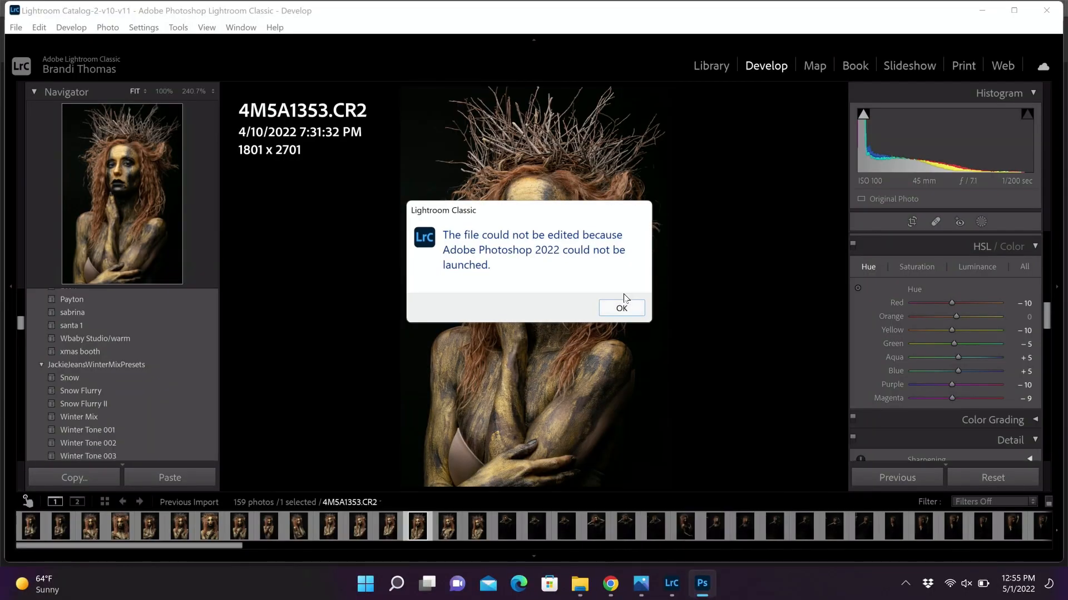
{"action": "left_click", "coordinate": [622, 308]}
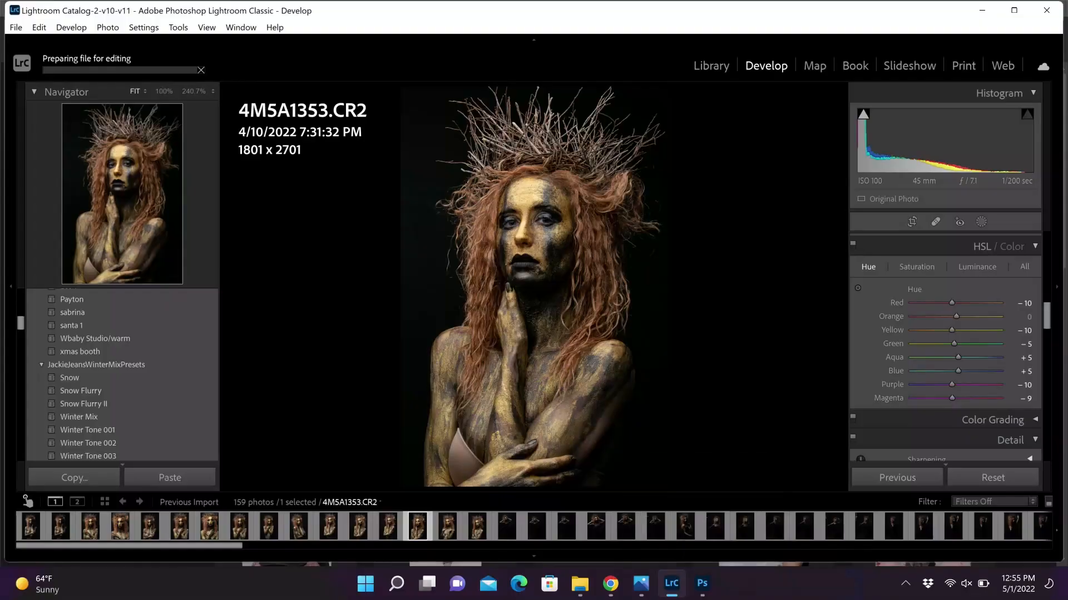
- Send the adjusted photo from Lightroom Classic to Adobe Photoshop 2022 for editing
{"action": "mouse_move", "coordinate": [711, 591]}
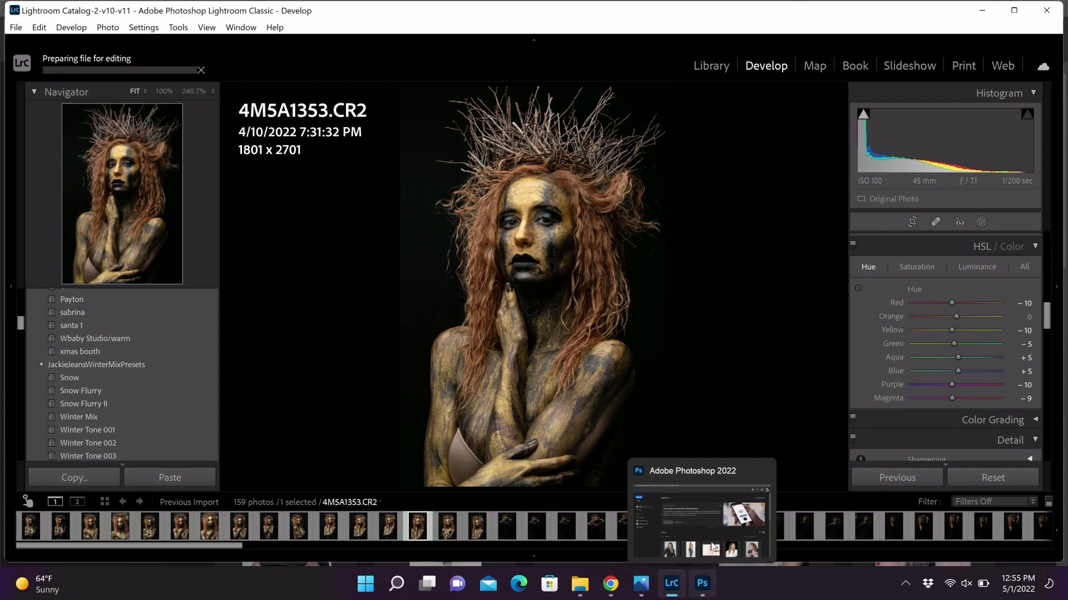
{"action": "left_click", "coordinate": [759, 474]}
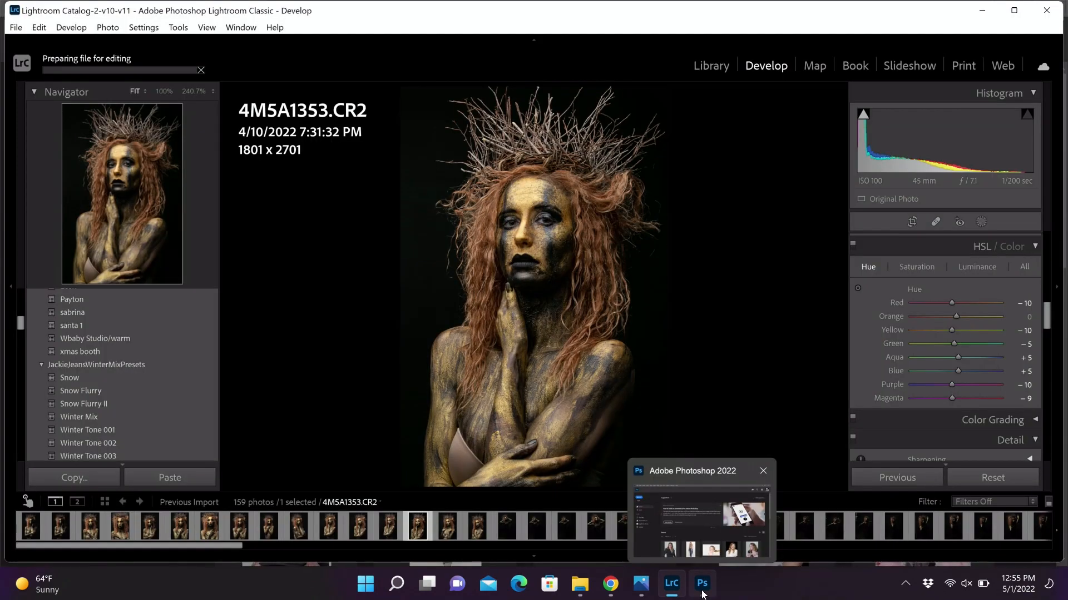
{"action": "right_click", "coordinate": [574, 207]}
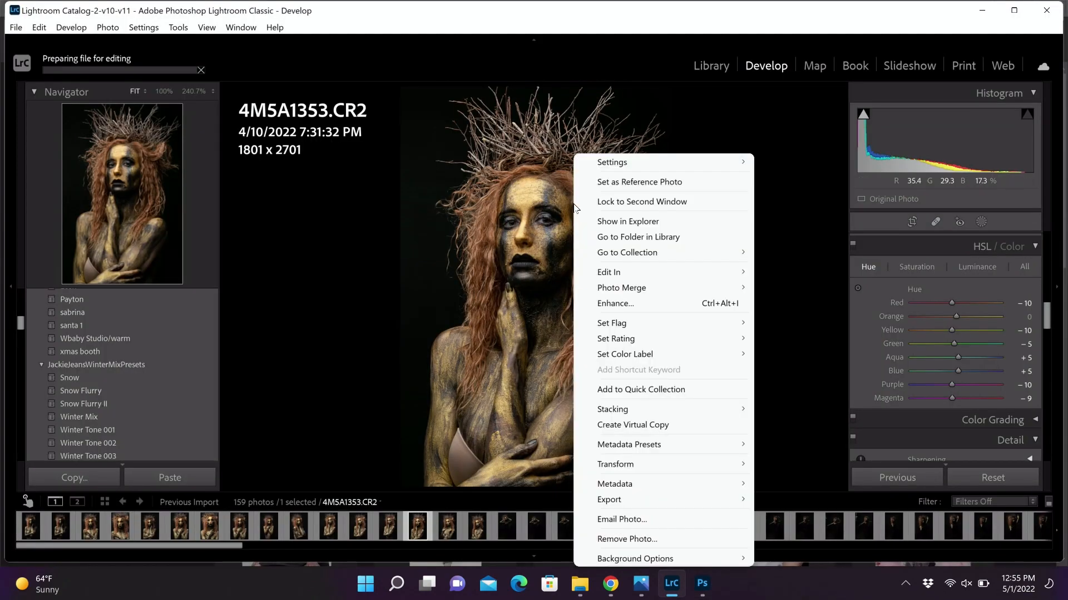
{"action": "mouse_move", "coordinate": [737, 275]}
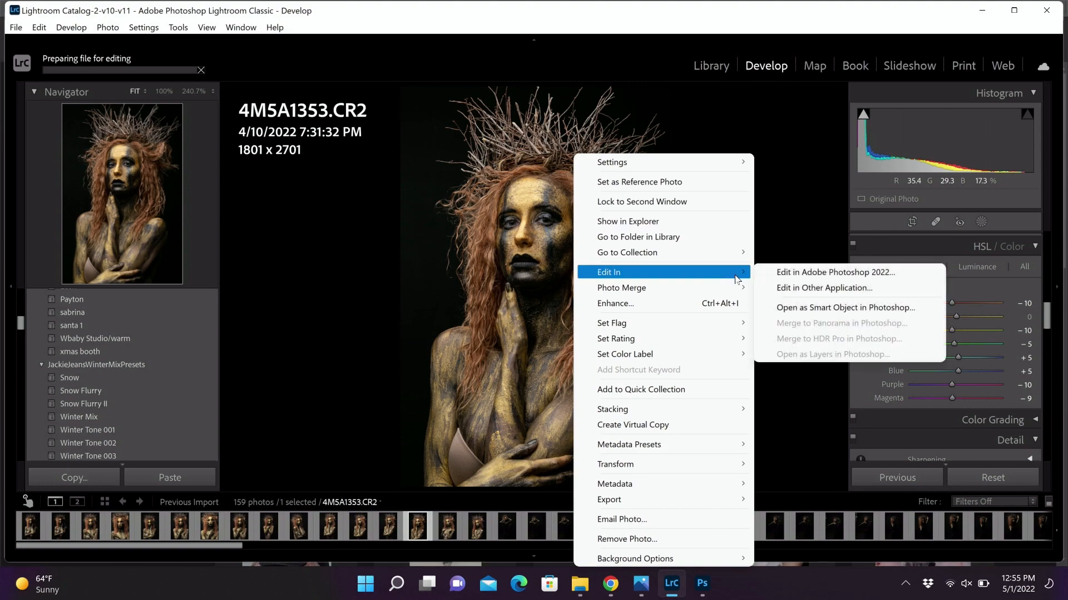
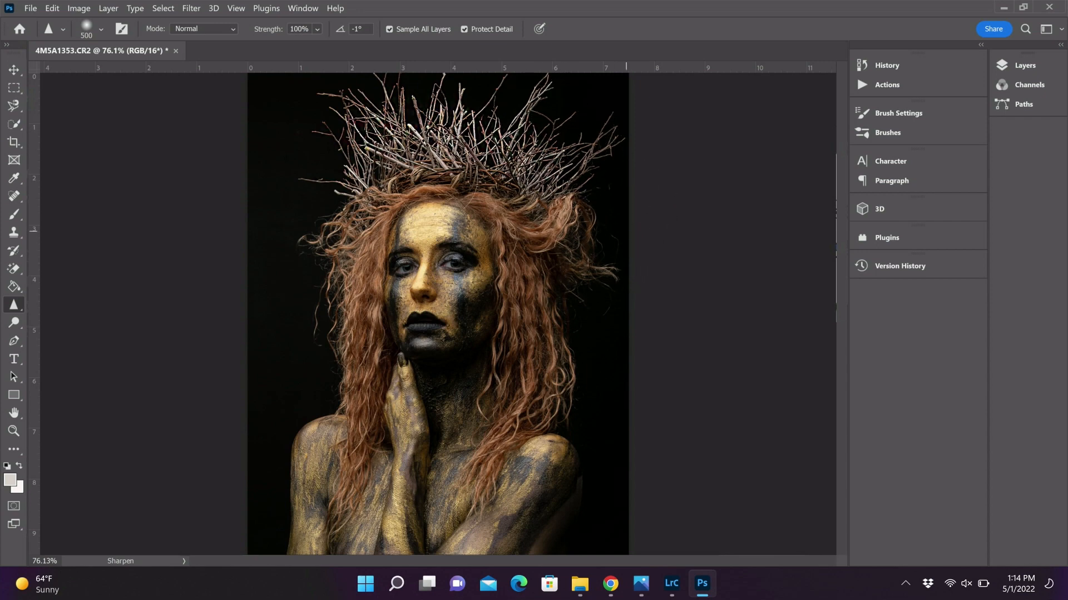
- Reduce the brush size of the Sharpen tool
{"action": "key", "text": "bracketleft"}
{"action": "key", "text": "bracketleft"}
{"action": "key", "text": "bracketleft"}
{"action": "key", "text": "bracketleft"}
{"action": "key", "text": "bracketleft"}
{"action": "key", "text": "bracketleft"}
- Dodge the shadows along the hair on both sides of the face with a 250 px brush at 61% exposure
{"action": "left_click", "coordinate": [13, 322]}
{"action": "left_click", "coordinate": [78, 324]}
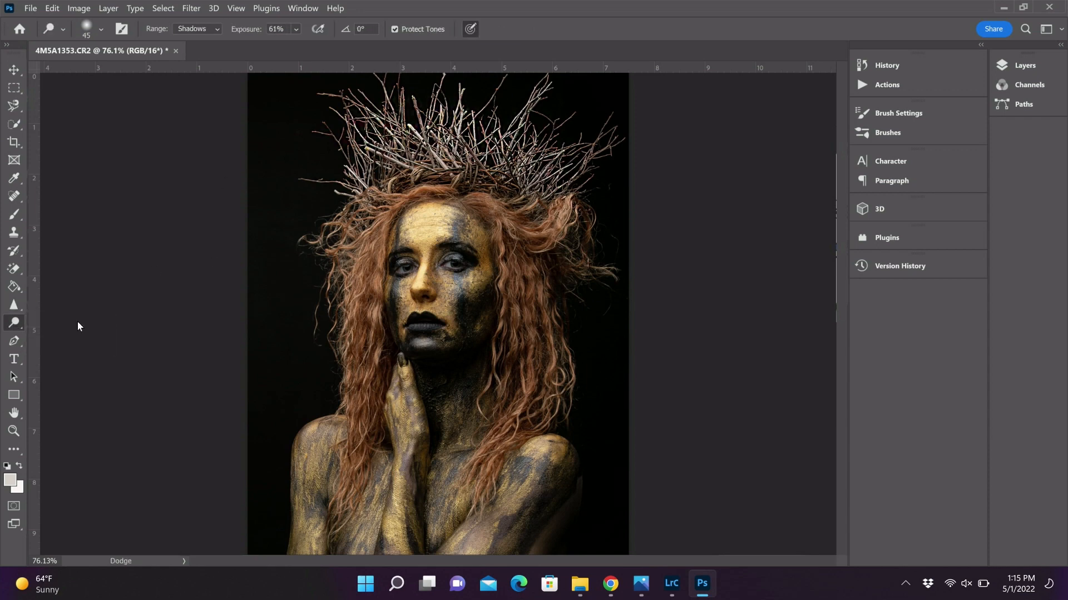
{"action": "key", "text": "bracketright"}
{"action": "key", "text": "bracketright"}
{"action": "key", "text": "bracketright"}
{"action": "key", "text": "bracketright"}
{"action": "key", "text": "bracketright"}
{"action": "key", "text": "bracketright"}
{"action": "key", "text": "bracketright"}
{"action": "mouse_move", "coordinate": [588, 214]}
{"action": "left_mouse_down"}
{"action": "mouse_move", "coordinate": [584, 247]}
{"action": "mouse_move", "coordinate": [549, 228]}
{"action": "mouse_move", "coordinate": [564, 225]}
{"action": "mouse_move", "coordinate": [561, 200]}
{"action": "mouse_move", "coordinate": [590, 269]}
{"action": "mouse_move", "coordinate": [570, 265]}
{"action": "mouse_move", "coordinate": [580, 287]}
{"action": "mouse_move", "coordinate": [588, 266]}
{"action": "mouse_move", "coordinate": [545, 257]}
{"action": "mouse_move", "coordinate": [607, 294]}
{"action": "mouse_move", "coordinate": [576, 380]}
{"action": "mouse_move", "coordinate": [547, 341]}
{"action": "mouse_move", "coordinate": [546, 280]}
{"action": "mouse_move", "coordinate": [564, 322]}
{"action": "left_mouse_up"}
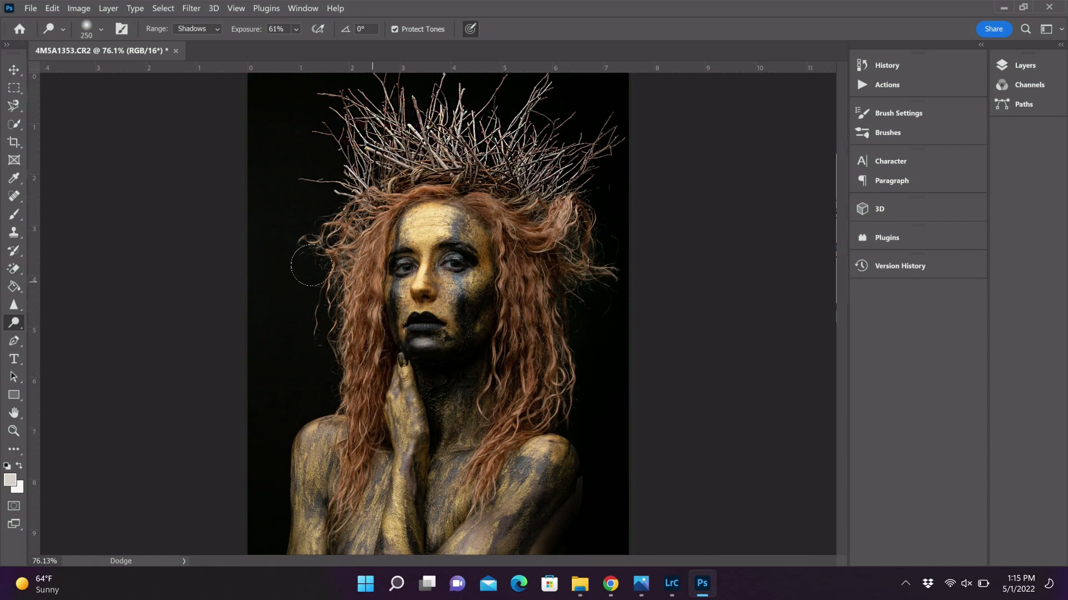
{"action": "mouse_move", "coordinate": [341, 231]}
{"action": "left_mouse_down"}
{"action": "mouse_move", "coordinate": [311, 240]}
{"action": "mouse_move", "coordinate": [354, 279]}
{"action": "mouse_move", "coordinate": [336, 271]}
{"action": "mouse_move", "coordinate": [331, 293]}
{"action": "mouse_move", "coordinate": [353, 381]}
{"action": "left_mouse_up"}
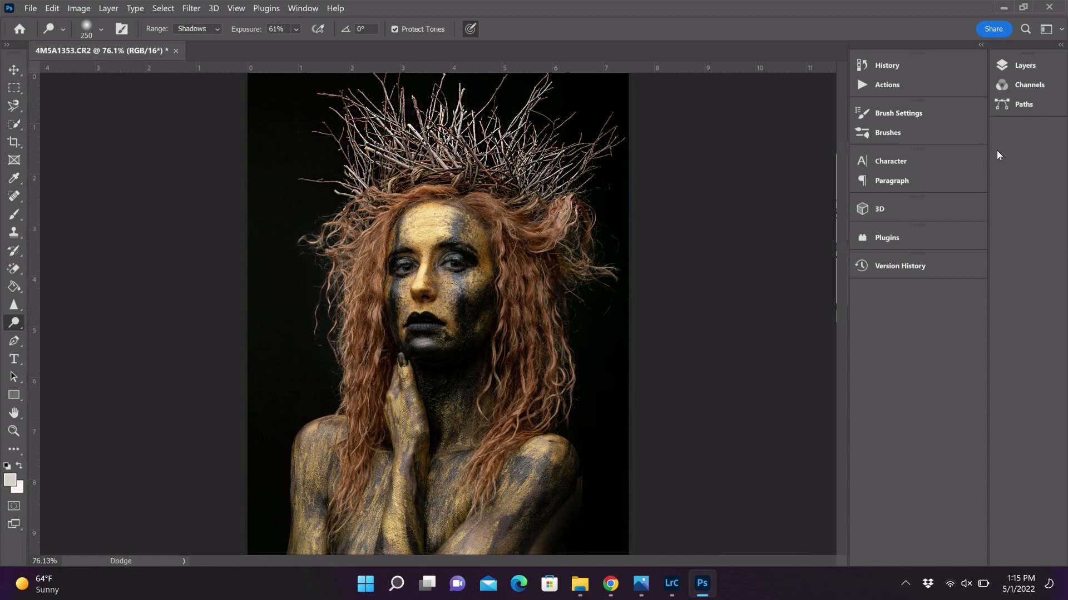
- Duplicate the Background layer as a new layer via copy
{"action": "left_click", "coordinate": [1048, 62]}
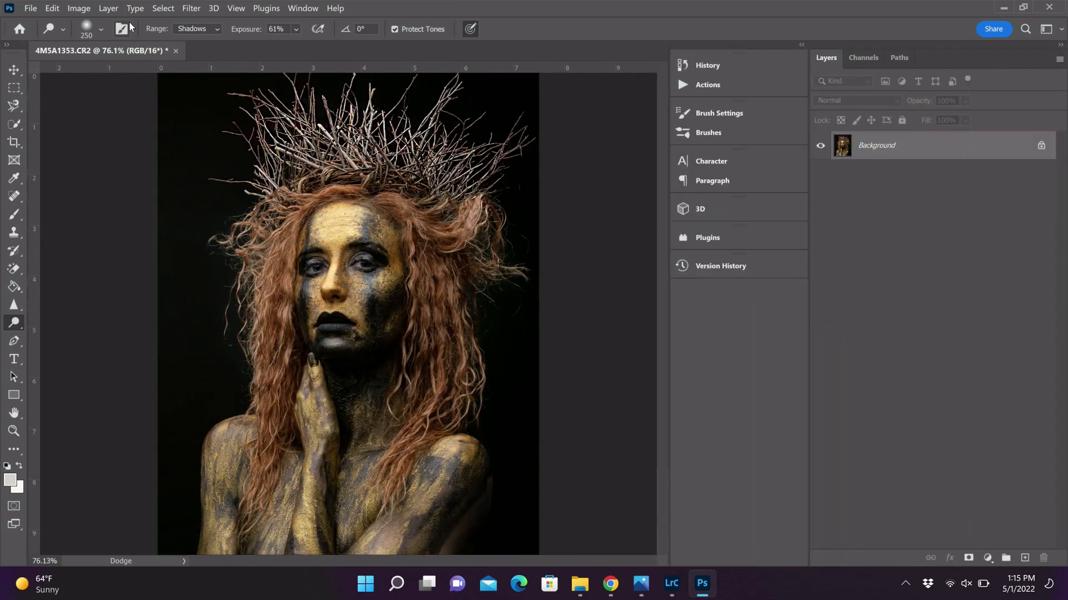
{"action": "left_click", "coordinate": [109, 9]}
{"action": "mouse_move", "coordinate": [112, 21]}
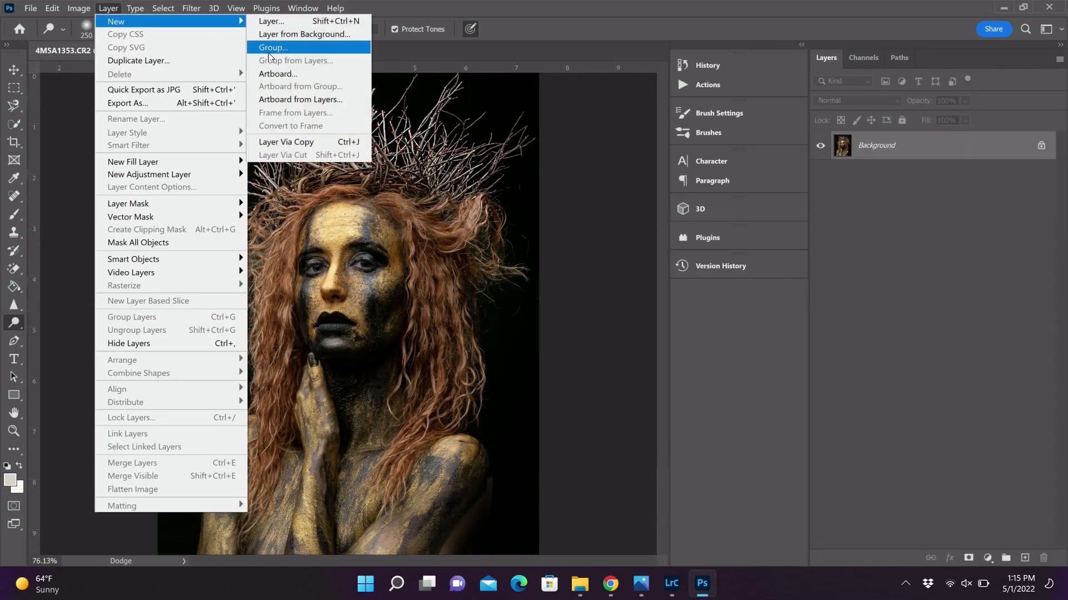
{"action": "left_click", "coordinate": [305, 144]}
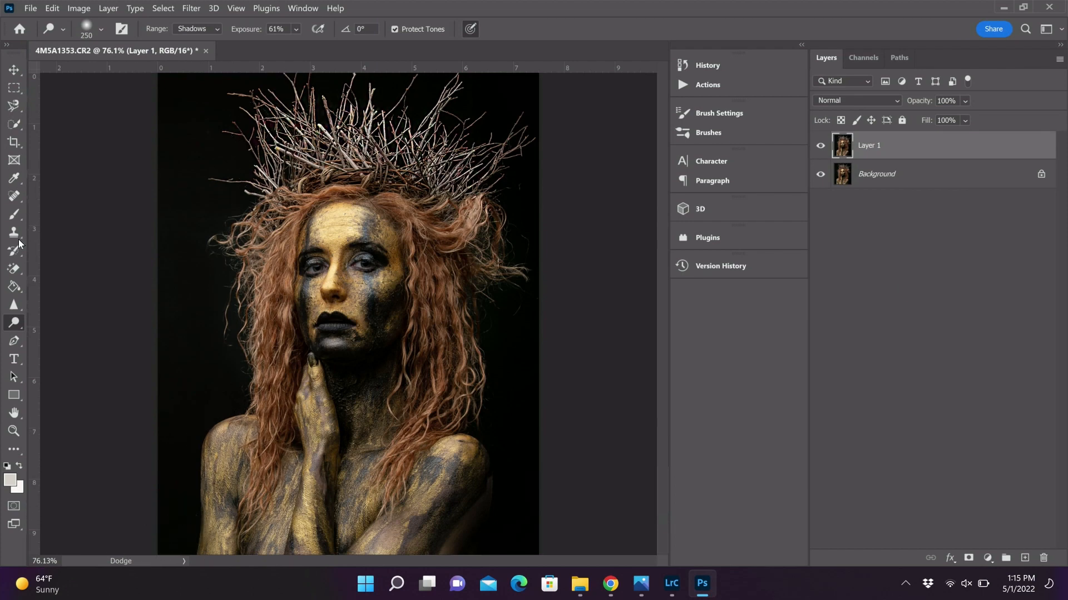
- Saturate the body paint on the duplicated layer with the Sponge tool, using a 500 px brush at 28% flow
{"action": "right_click", "coordinate": [13, 324]}
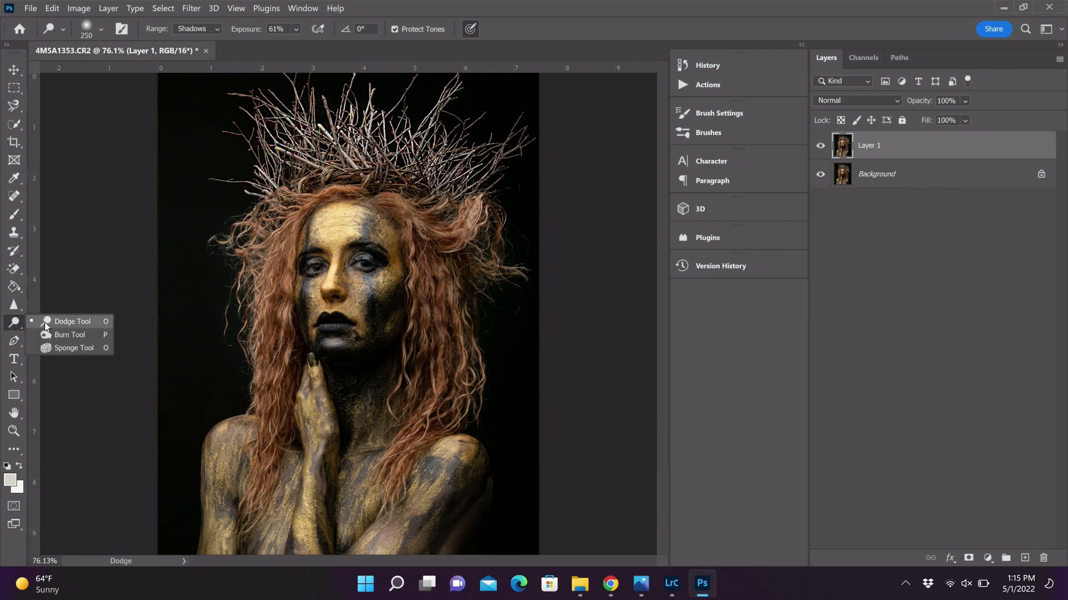
{"action": "left_click", "coordinate": [71, 346]}
{"action": "key", "text": "bracketright"}
{"action": "key", "text": "bracketright"}
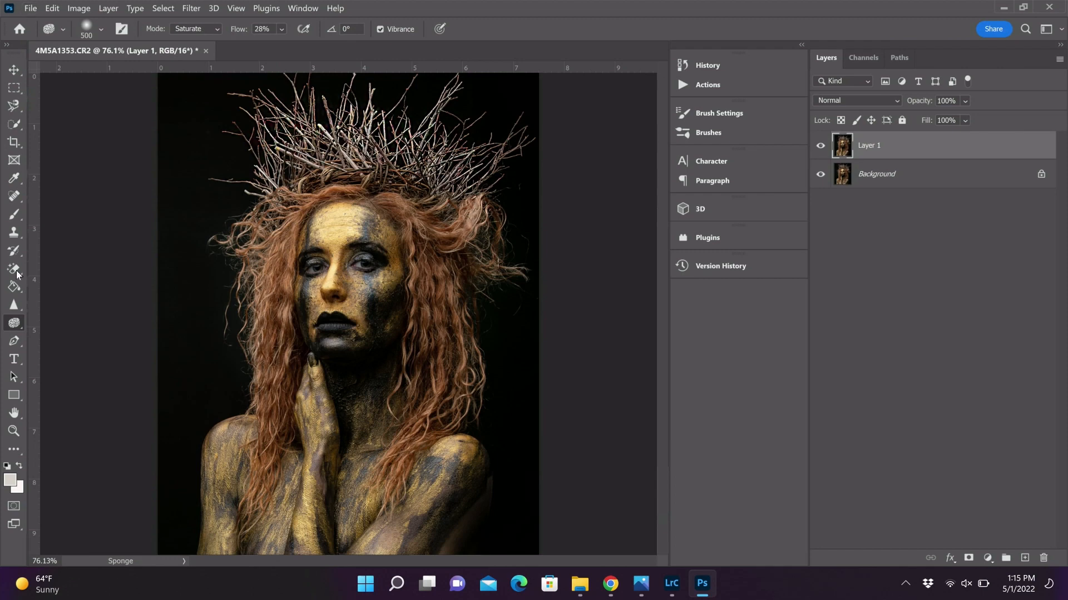
- Toggle the visibility of Layer 1 several times to compare the saturated version with the Background
{"action": "left_click", "coordinate": [108, 9]}
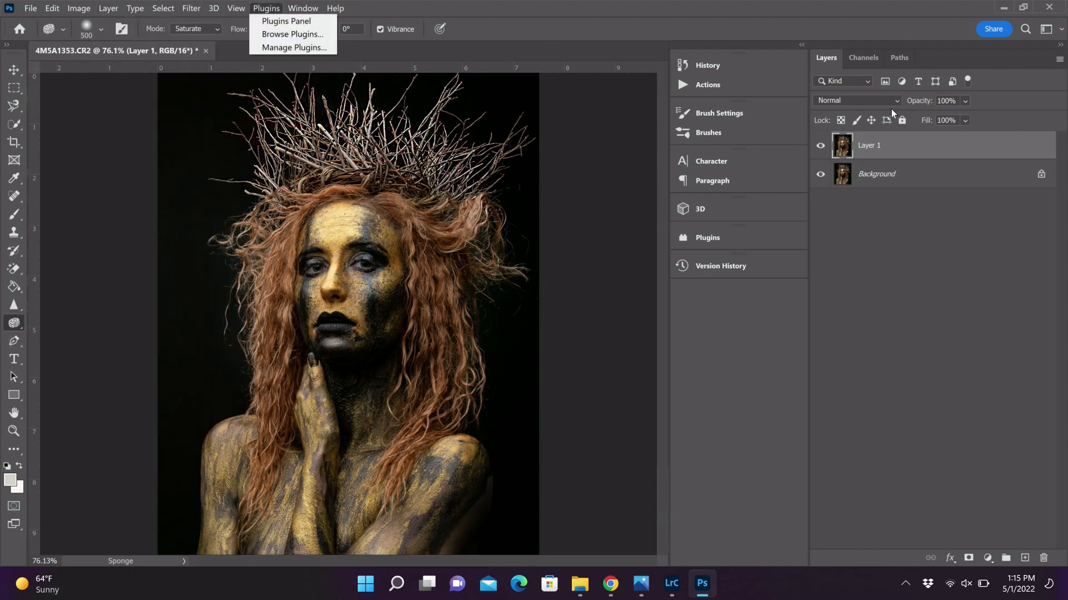
{"action": "left_click", "coordinate": [821, 147]}
{"action": "left_click", "coordinate": [822, 148]}
{"action": "left_click", "coordinate": [821, 147]}
{"action": "left_click", "coordinate": [821, 147]}
{"action": "left_click", "coordinate": [821, 147]}
{"action": "left_click", "coordinate": [821, 147]}
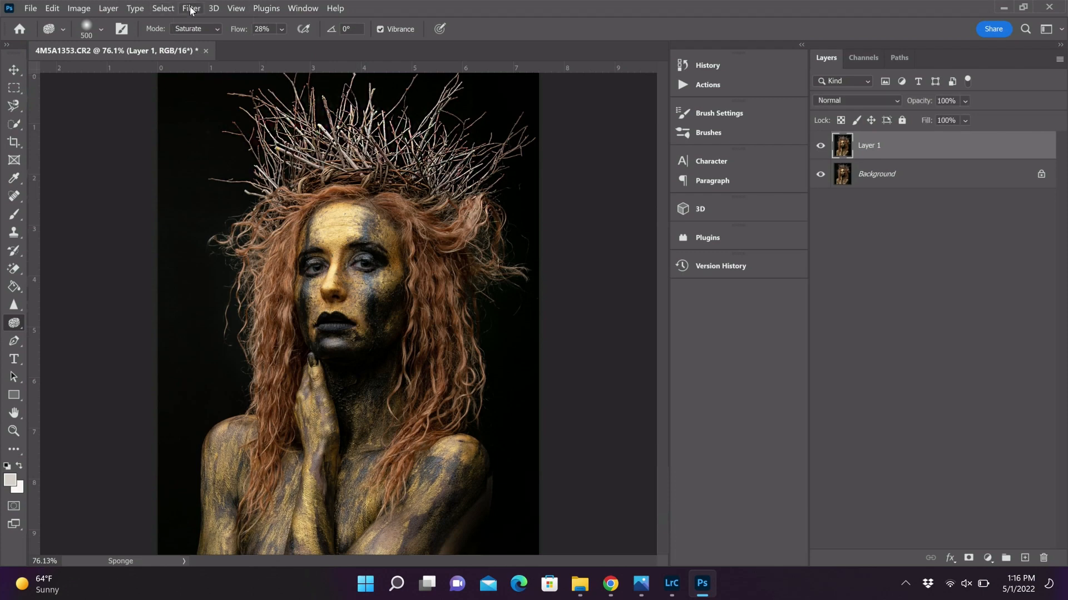
- Duplicate Layer 1 as another layer via copy
{"action": "left_click", "coordinate": [107, 10]}
{"action": "mouse_move", "coordinate": [111, 22]}
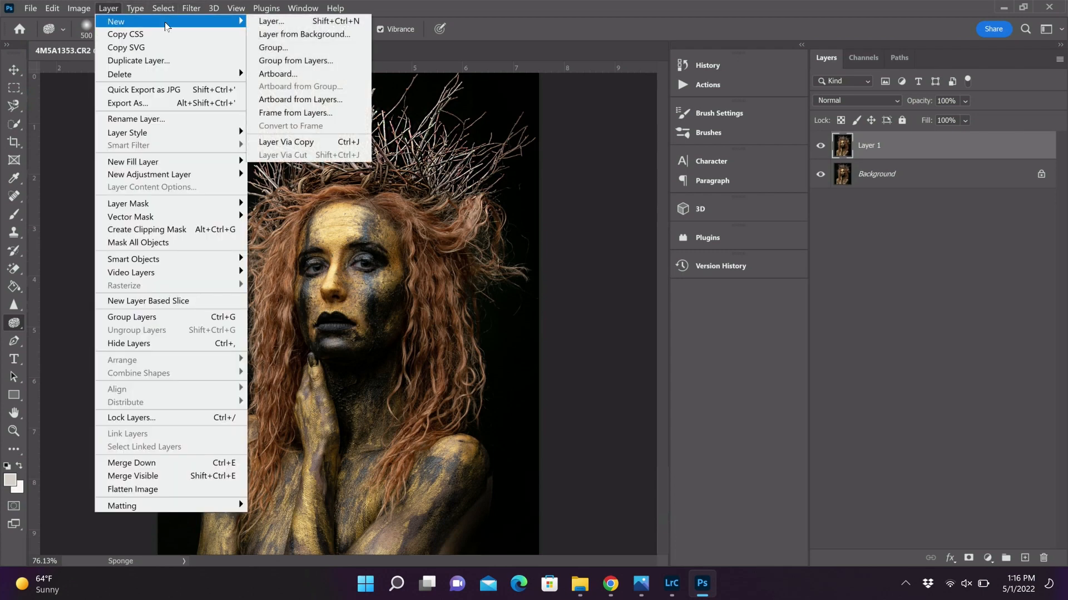
{"action": "left_click", "coordinate": [295, 142]}
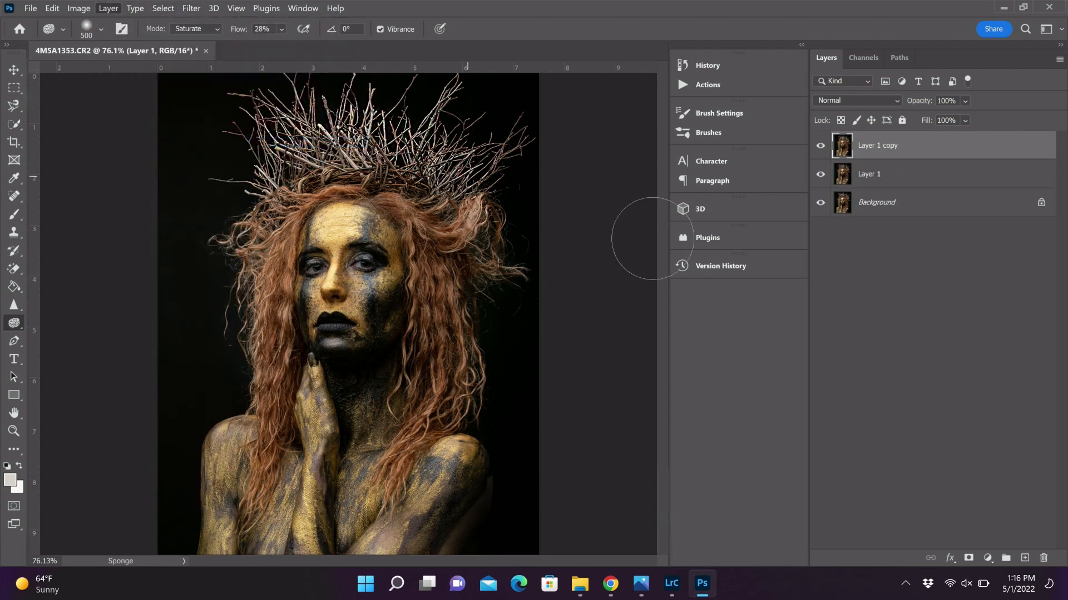
- Dodge the shadows in both eyes on the new copy with a 70 px brush at 61% exposure
{"action": "right_click", "coordinate": [14, 323]}
{"action": "left_click", "coordinate": [72, 321]}
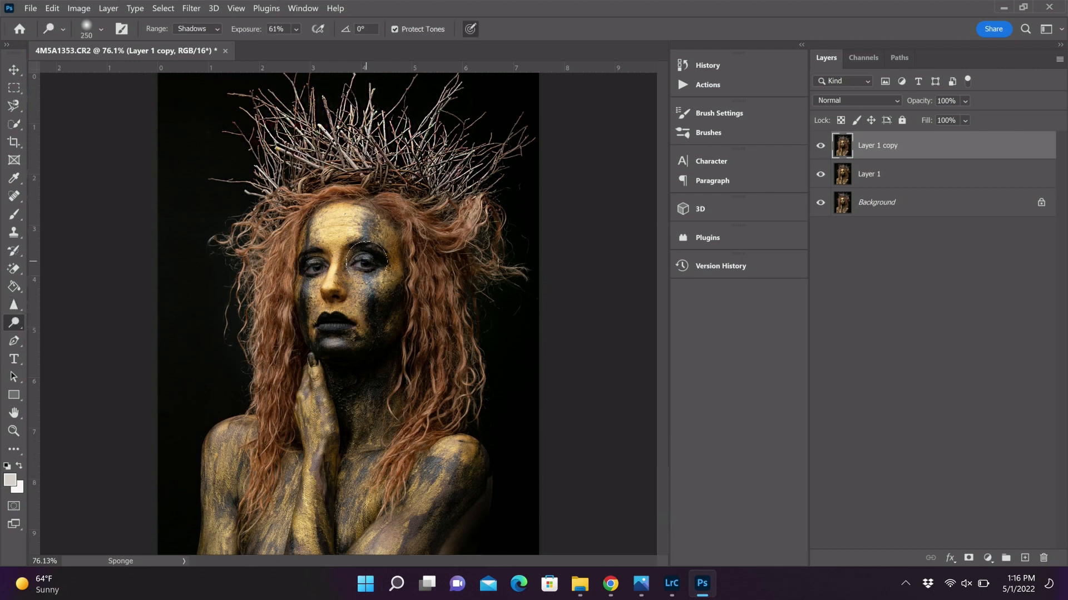
{"action": "key", "text": "bracketleft"}
{"action": "key", "text": "bracketleft"}
{"action": "key", "text": "bracketleft"}
{"action": "key", "text": "bracketleft"}
{"action": "key", "text": "bracketleft"}
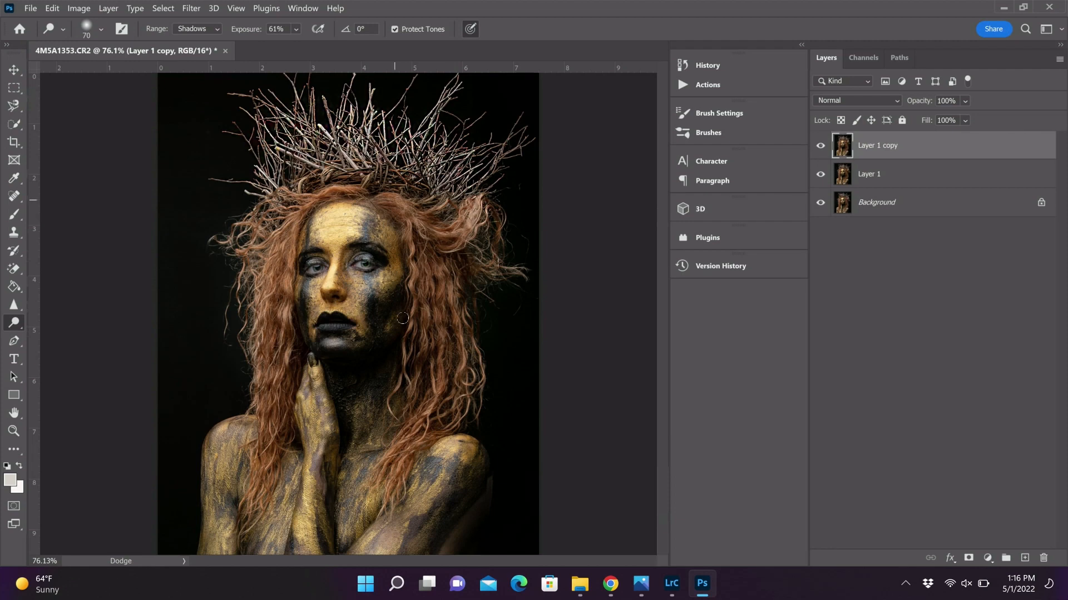
- Switch to the Spot Healing Brush and enlarge its brush to 15 px
{"action": "left_click", "coordinate": [14, 196]}
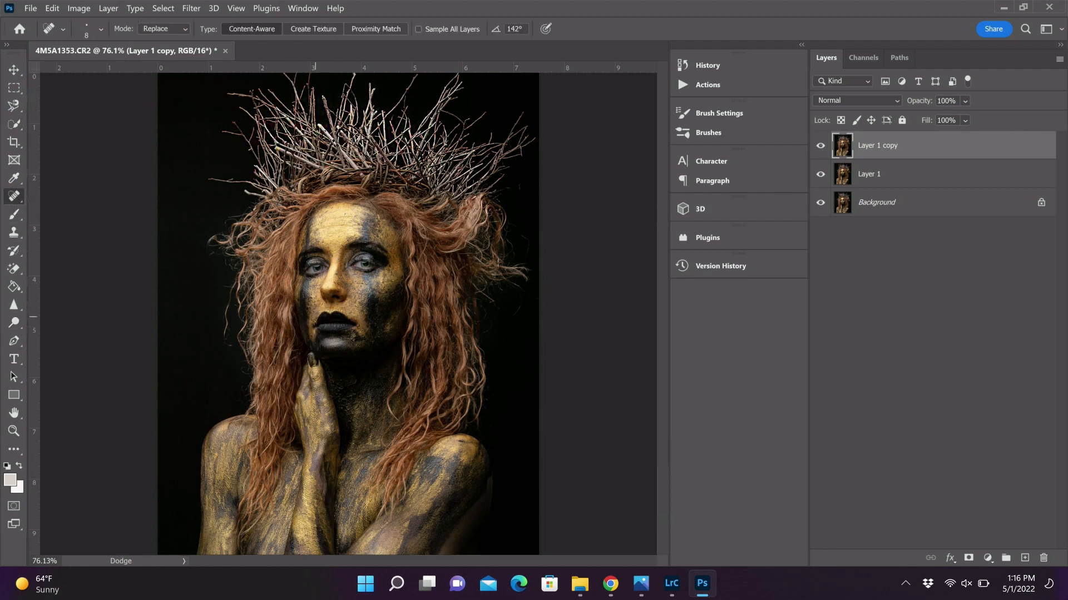
{"action": "key", "text": "bracketright"}
{"action": "key", "text": "bracketright"}
- Apply the Portraiture 3 filter to Layer 1 copy with Smoothing at 25%, outputting the result to a new layer
{"action": "left_click", "coordinate": [189, 9]}
{"action": "mouse_move", "coordinate": [341, 298]}
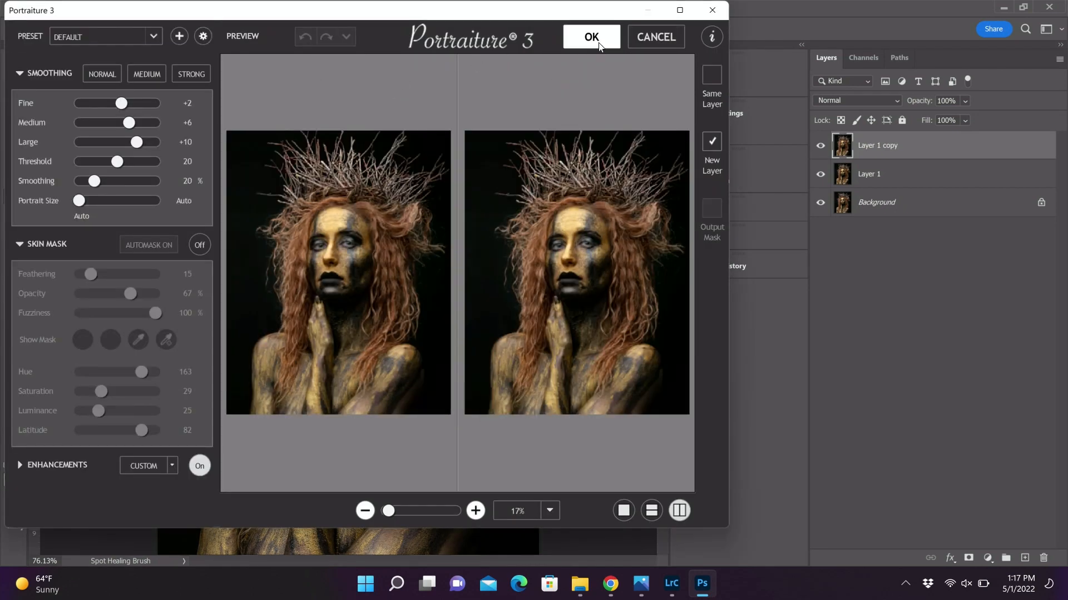
{"action": "left_click_drag", "start_coordinate": [93, 181], "coordinate": [97, 182]}
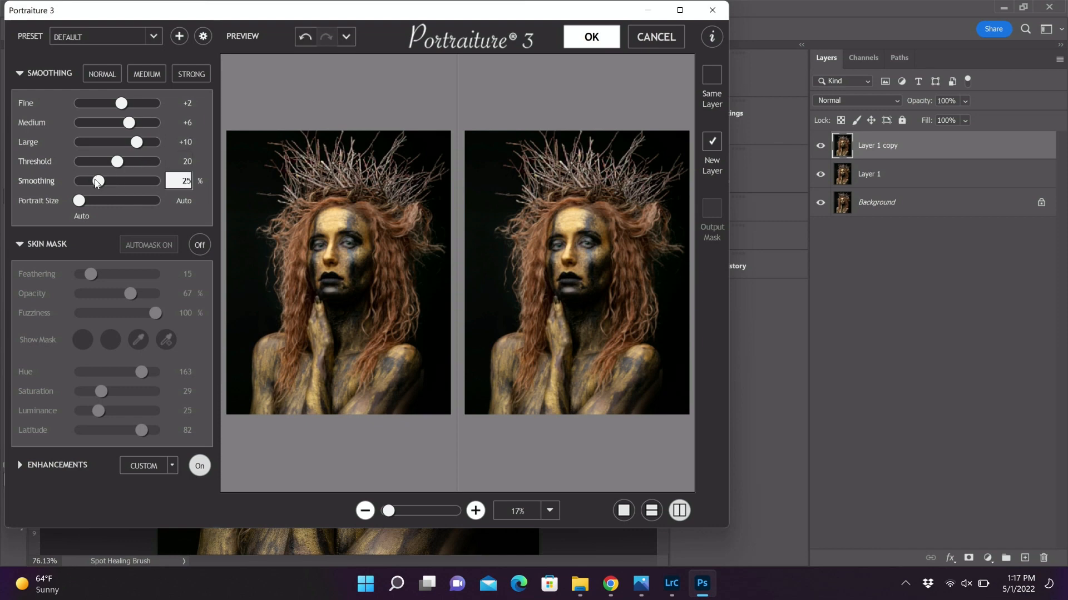
{"action": "scroll", "coordinate": [95, 182], "scroll_direction": "up", "scroll_amount": 5}
{"action": "scroll", "coordinate": [94, 179], "scroll_direction": "up", "scroll_amount": 1}
{"action": "left_click", "coordinate": [580, 40]}
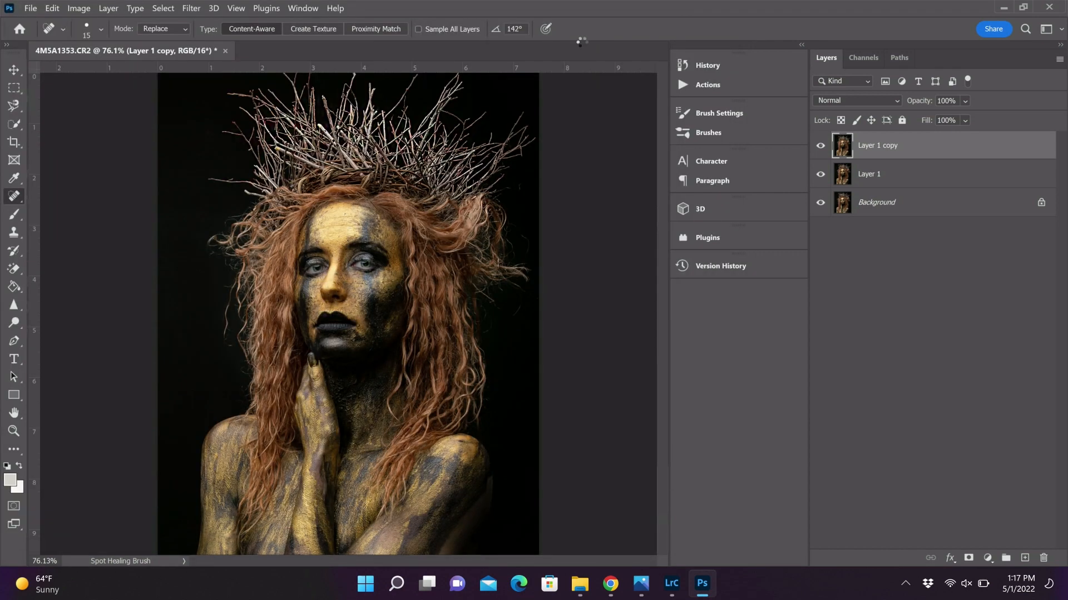